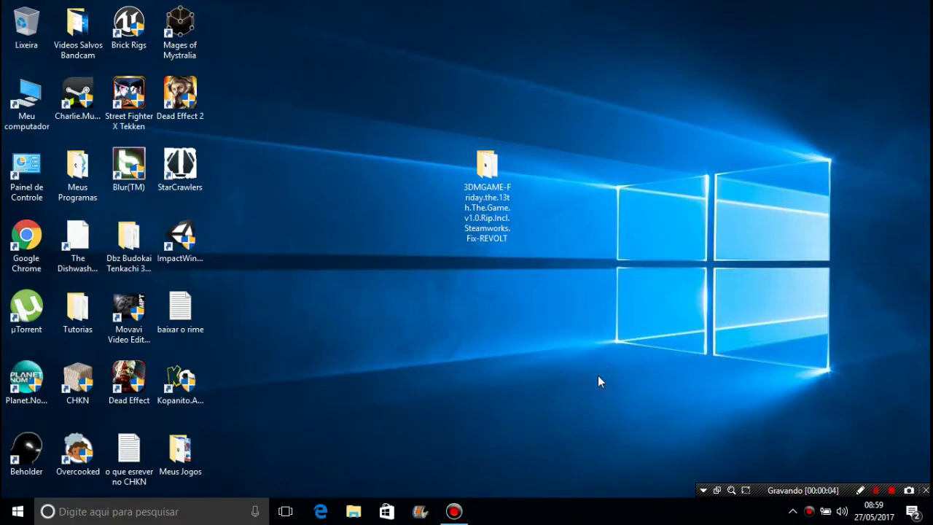
drag(485, 185, 485, 215)
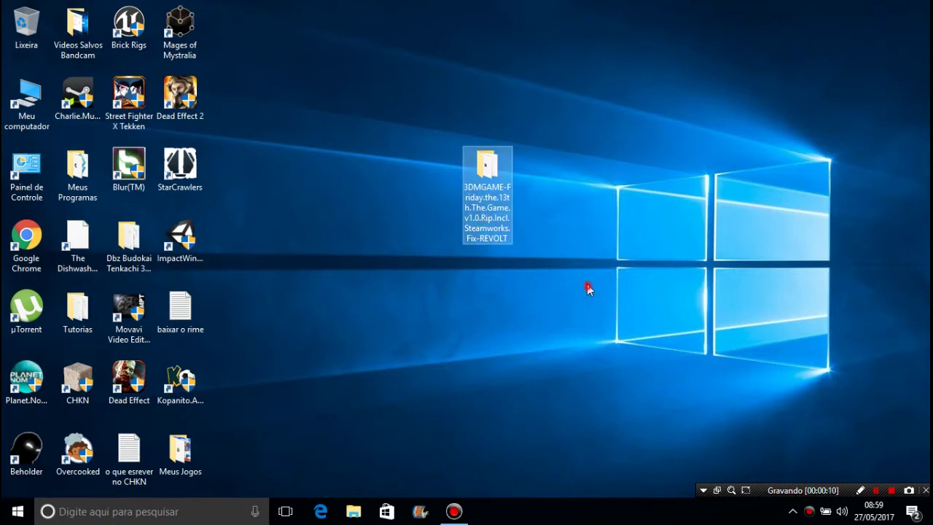
click(597, 327)
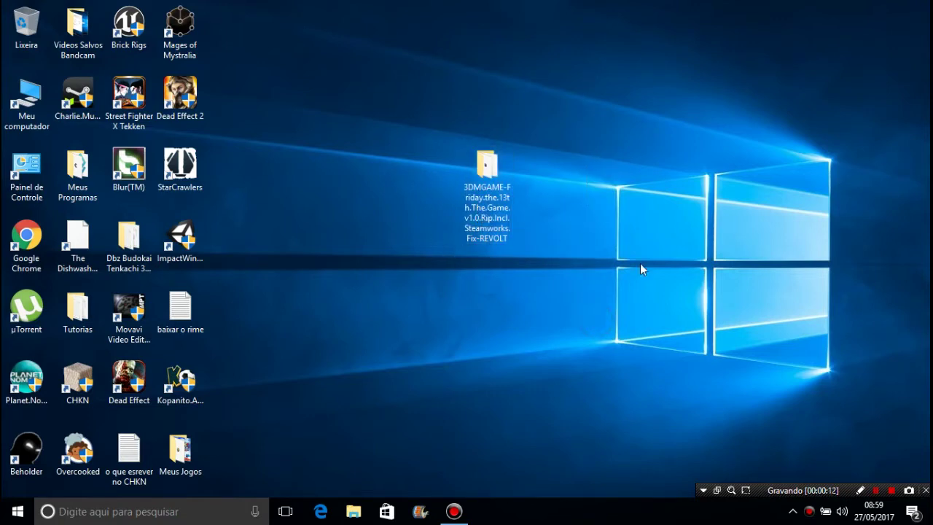
drag(640, 264, 377, 31)
click(571, 283)
click(505, 231)
click(621, 375)
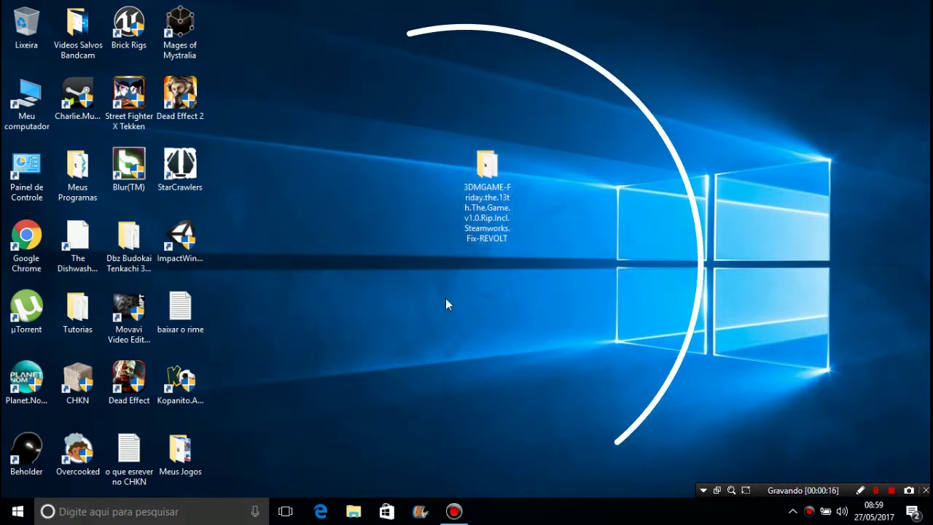
drag(620, 396, 401, 112)
click(586, 325)
drag(628, 341, 374, 67)
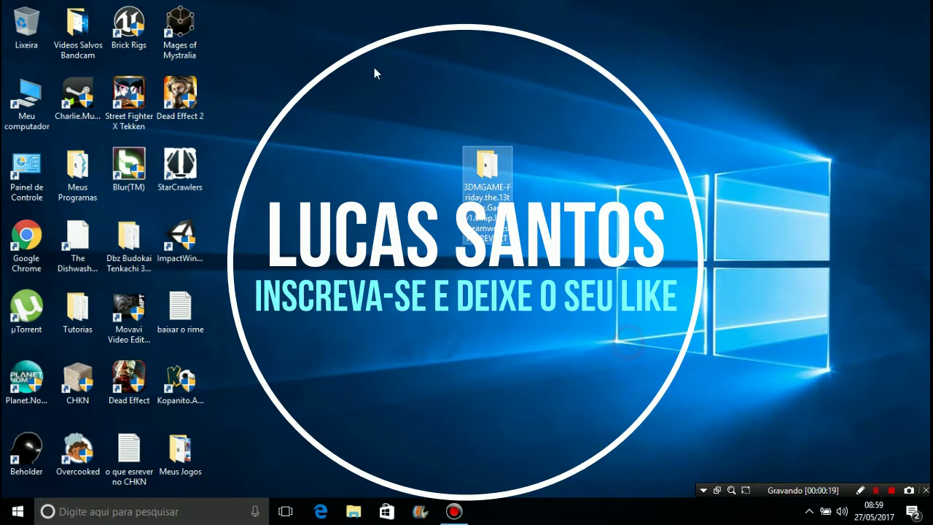
drag(477, 193, 552, 194)
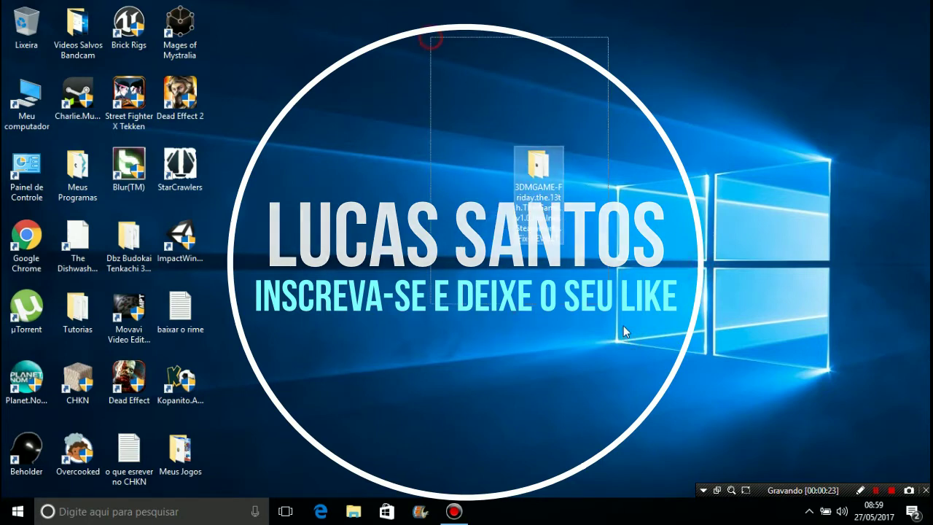
click(445, 48)
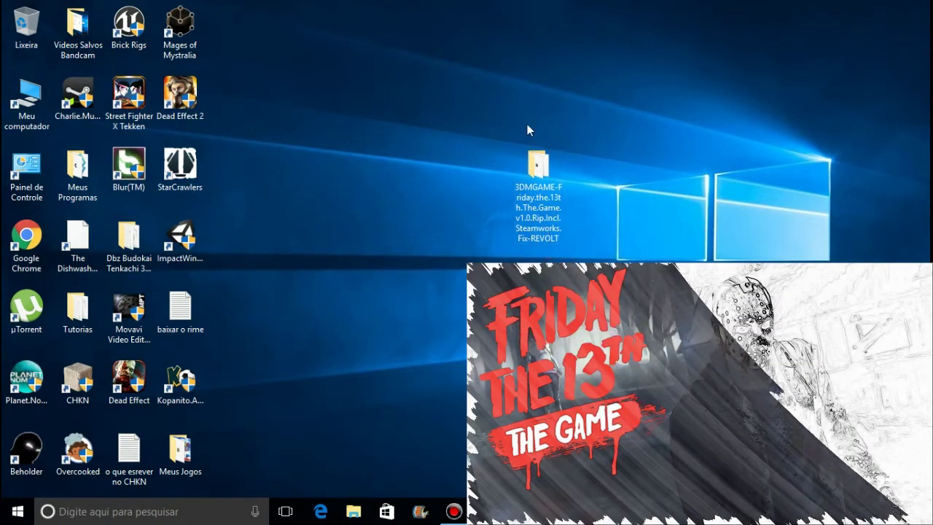
drag(605, 173, 493, 77)
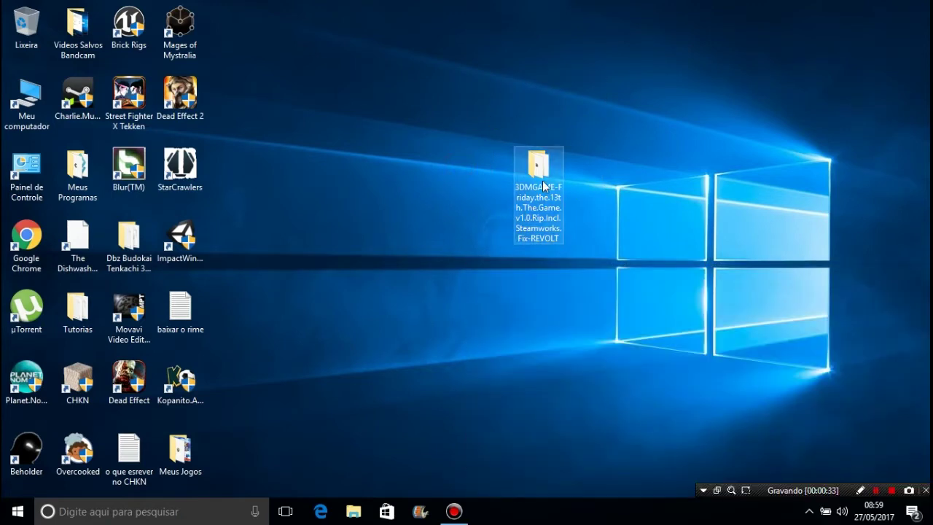
mouse_move(543, 187)
click(452, 265)
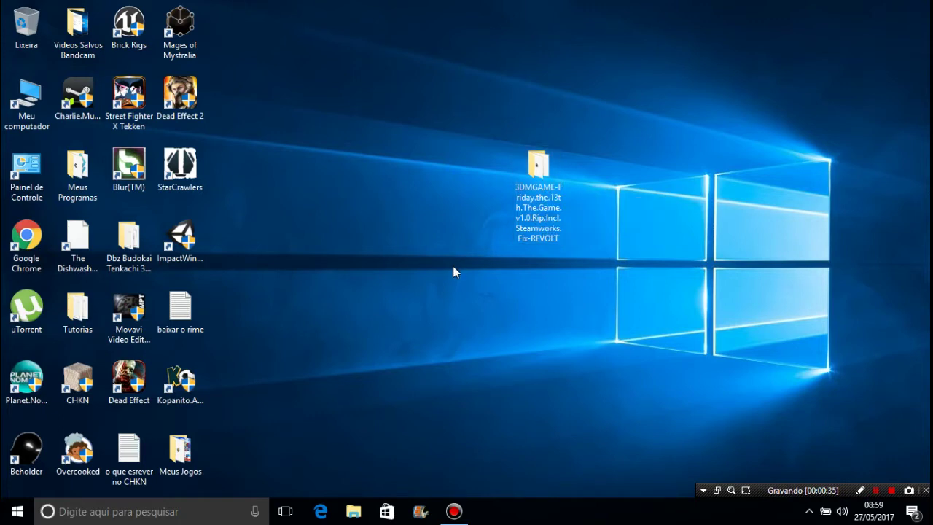
click(520, 146)
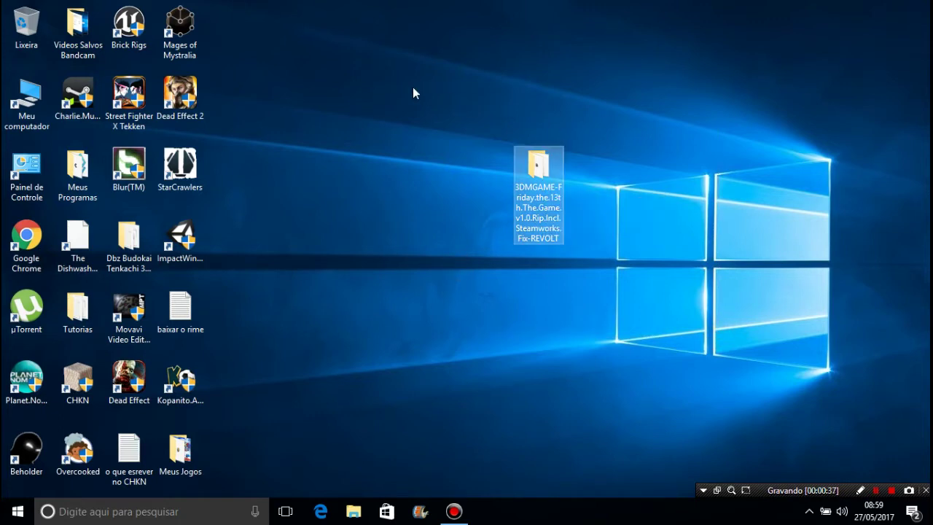
click(523, 361)
drag(540, 181, 489, 182)
click(572, 341)
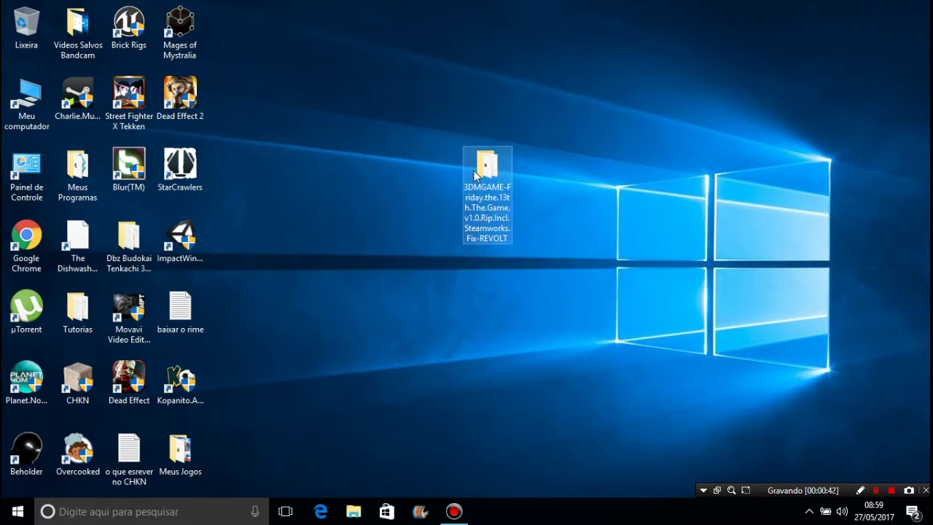
drag(581, 301, 412, 83)
click(412, 255)
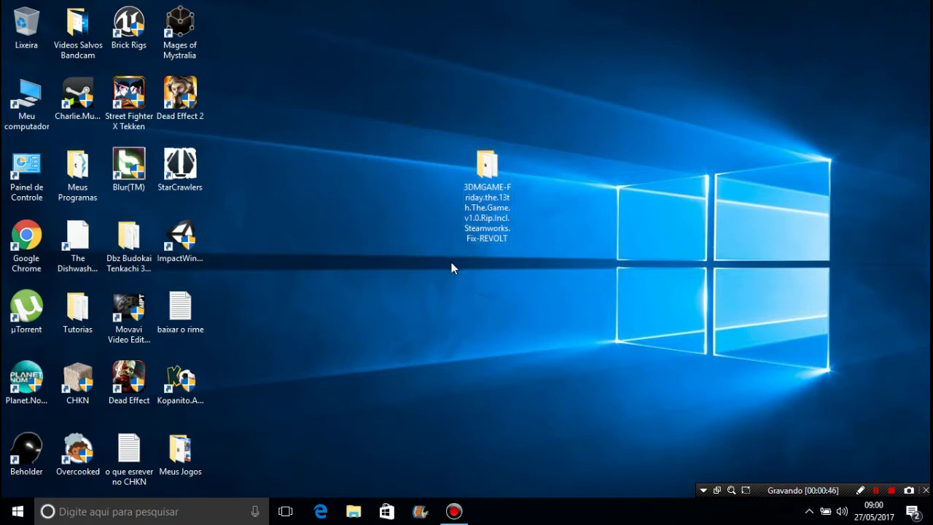
drag(474, 263, 415, 228)
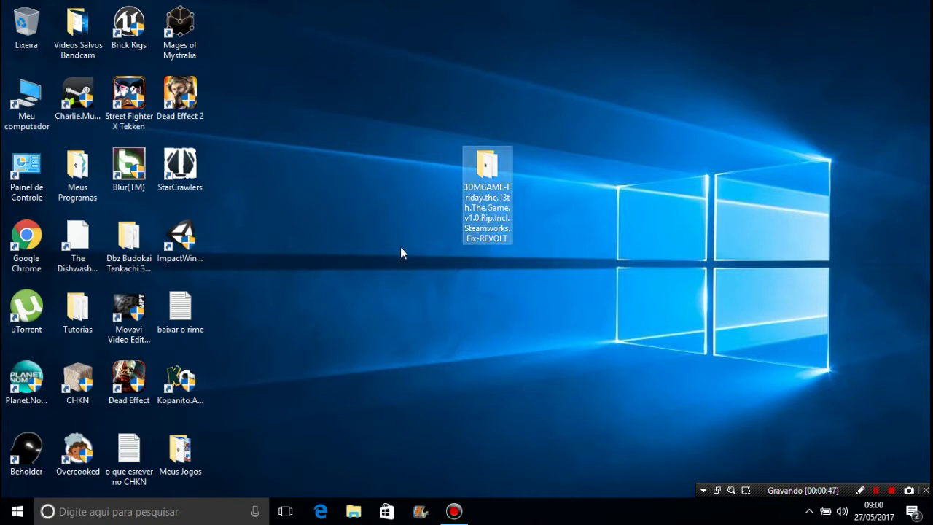
click(539, 316)
click(496, 228)
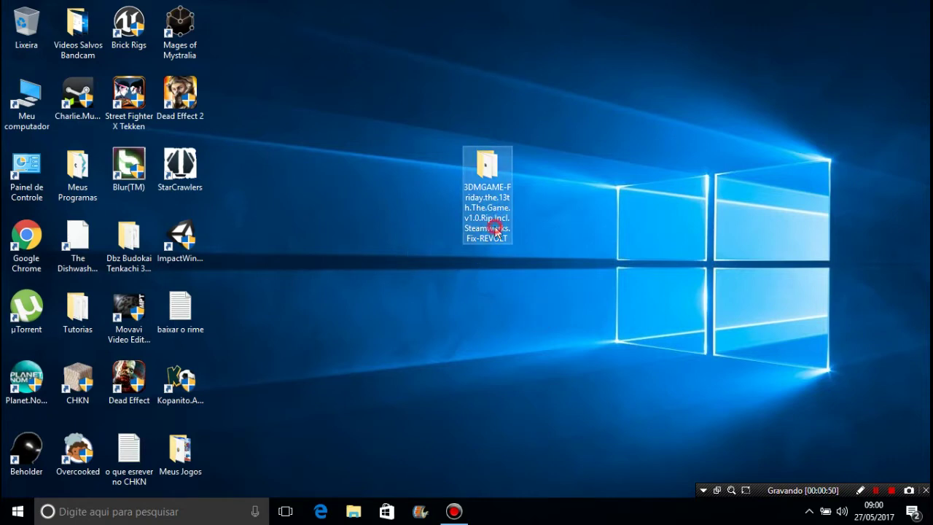
click(538, 290)
drag(540, 300, 411, 104)
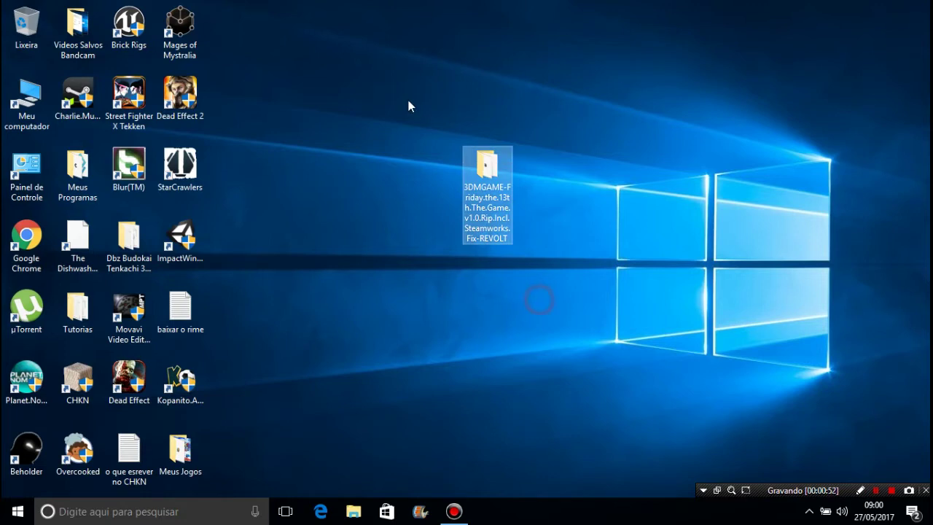
click(542, 308)
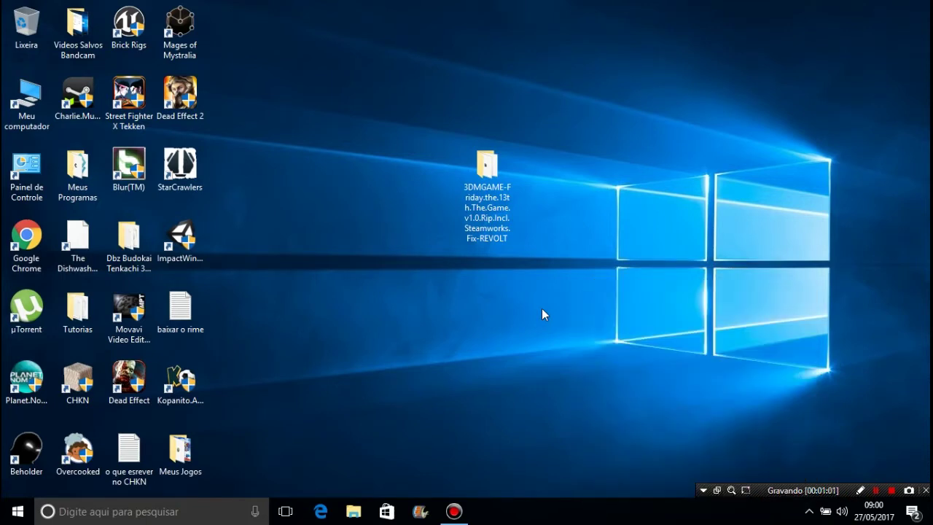
click(500, 188)
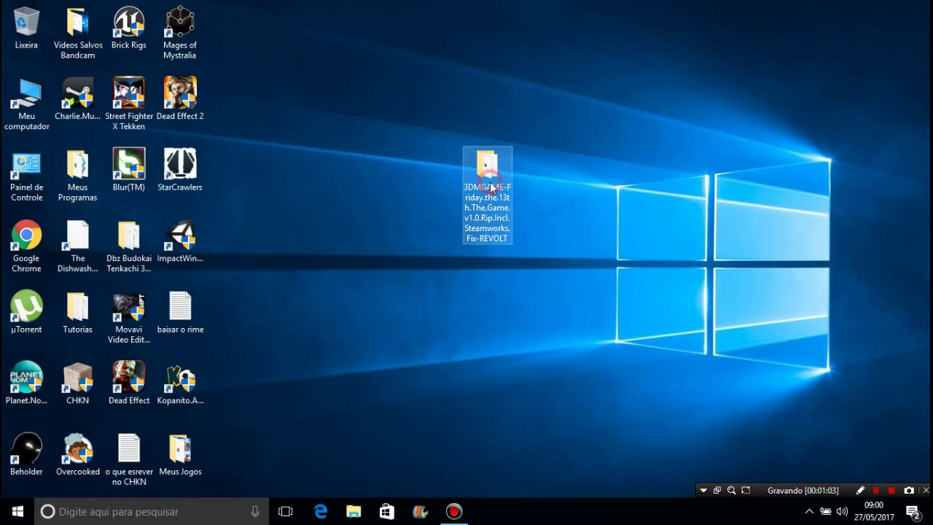
click(560, 305)
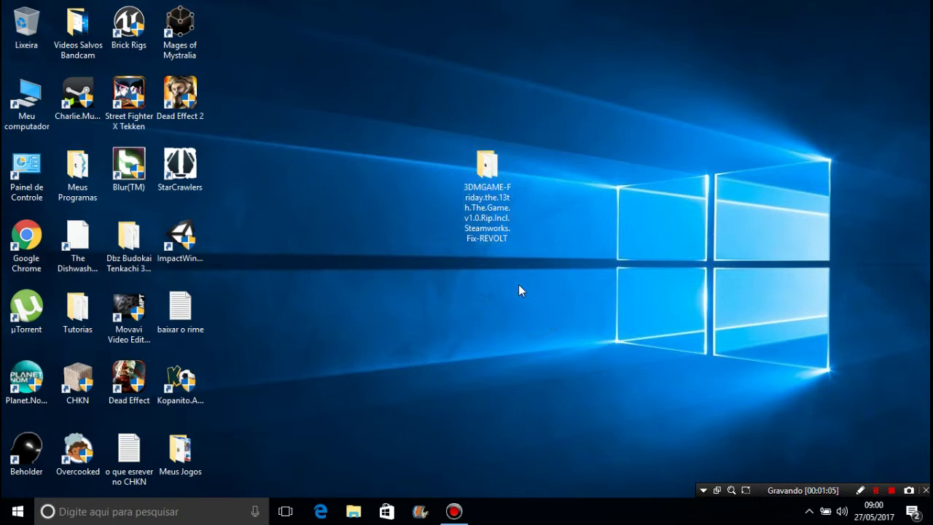
click(477, 191)
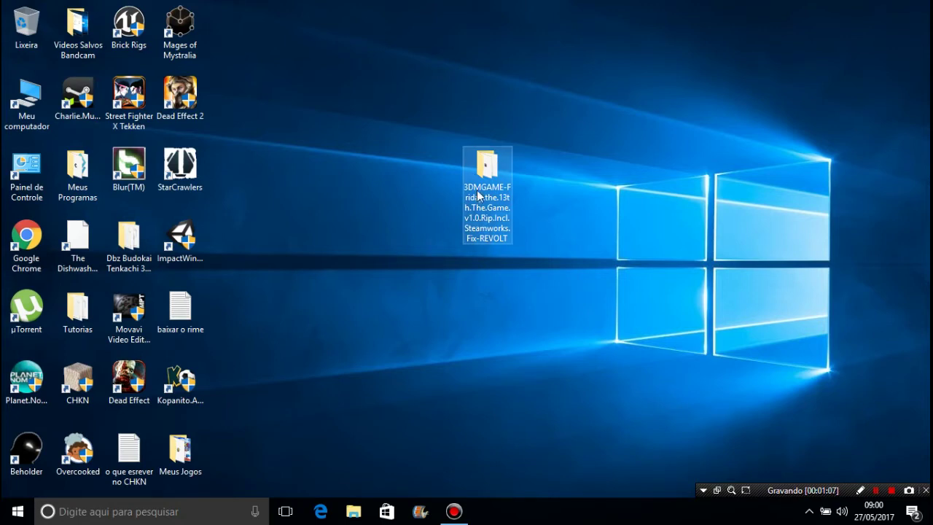
click(562, 289)
drag(606, 277, 419, 84)
drag(601, 357, 516, 285)
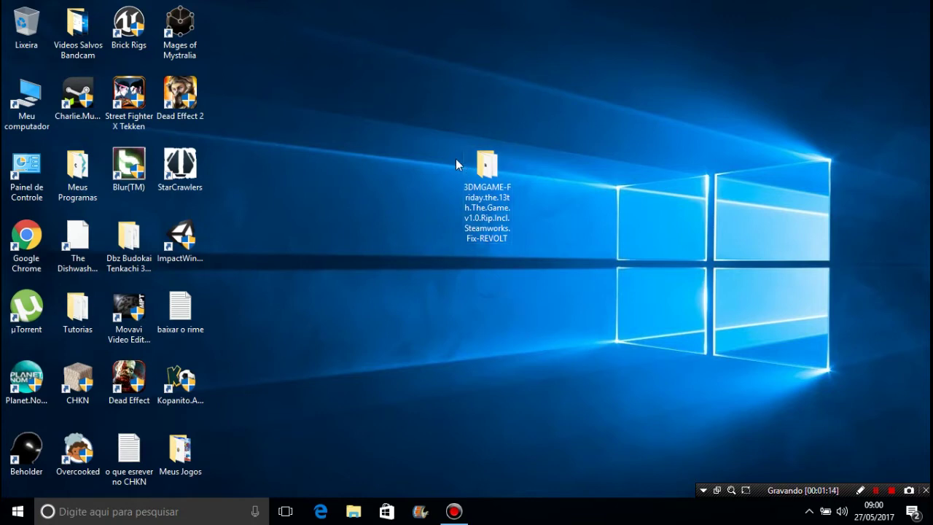
- Open the 3DMGAME Friday the 13th folder on the desktop and delete its two internet shortcuts and the text document
double_click(485, 173)
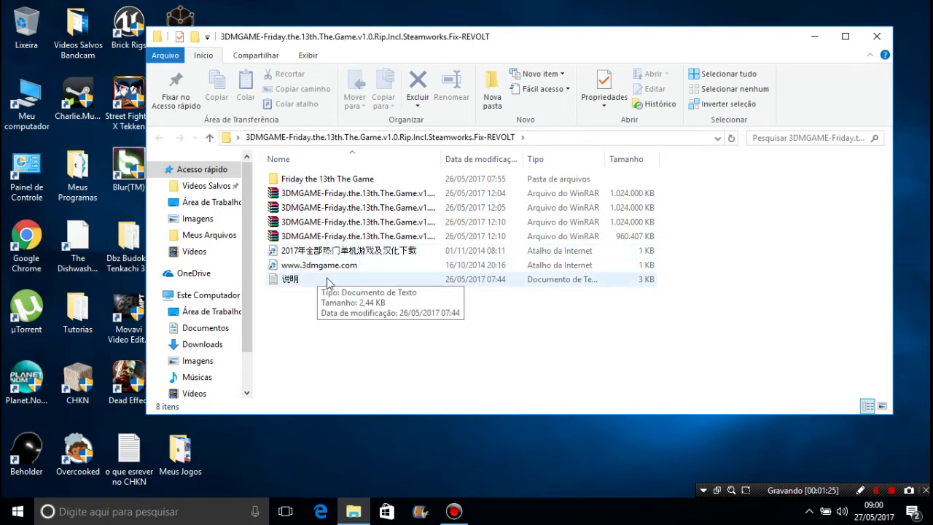
drag(357, 306, 312, 259)
key(Menu)
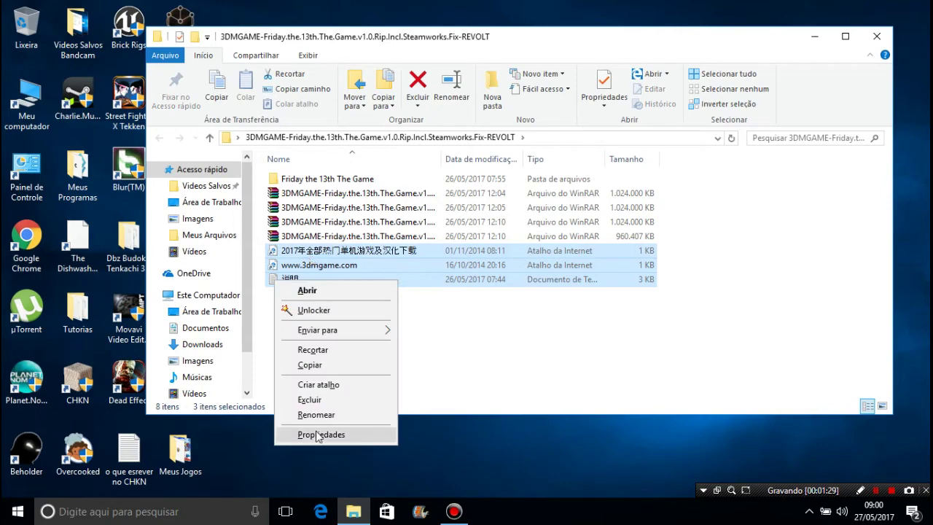
click(309, 400)
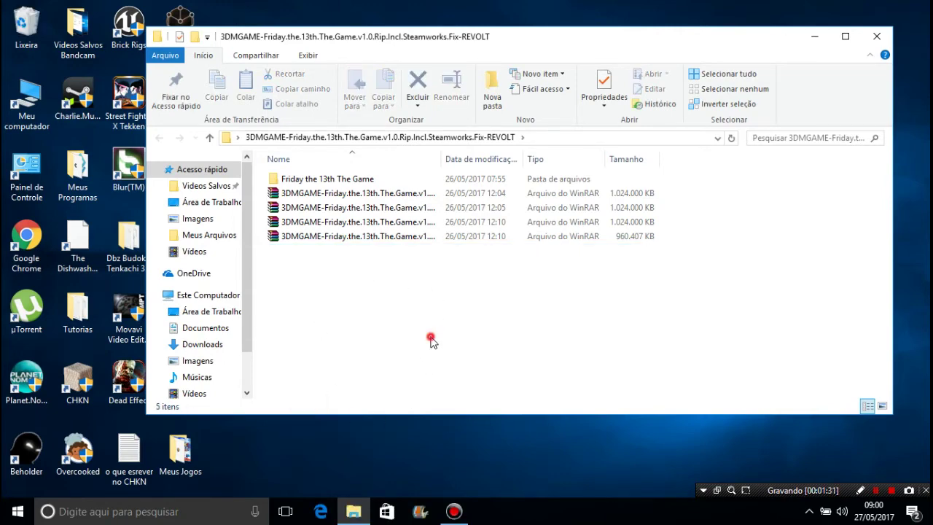
- Examine the four WinRAR archives and the extraction options offered for them together
click(303, 194)
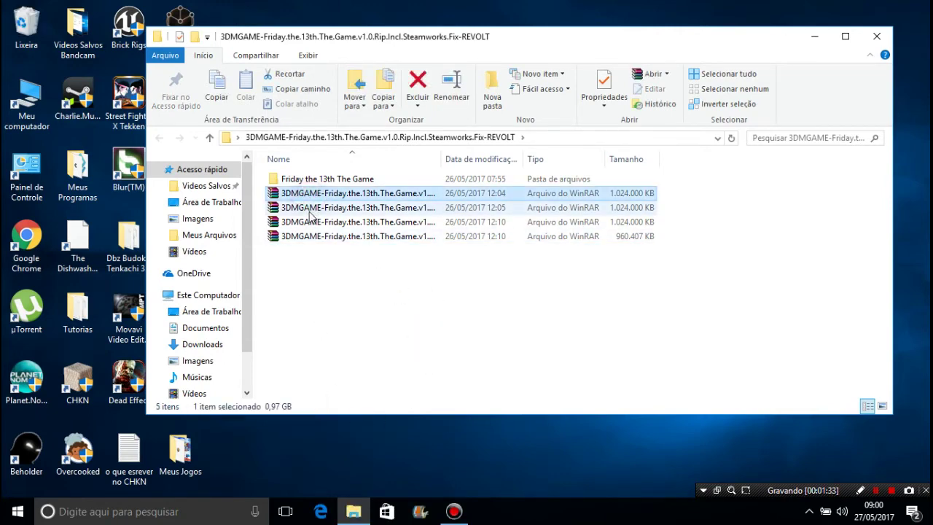
click(310, 210)
click(306, 222)
click(304, 237)
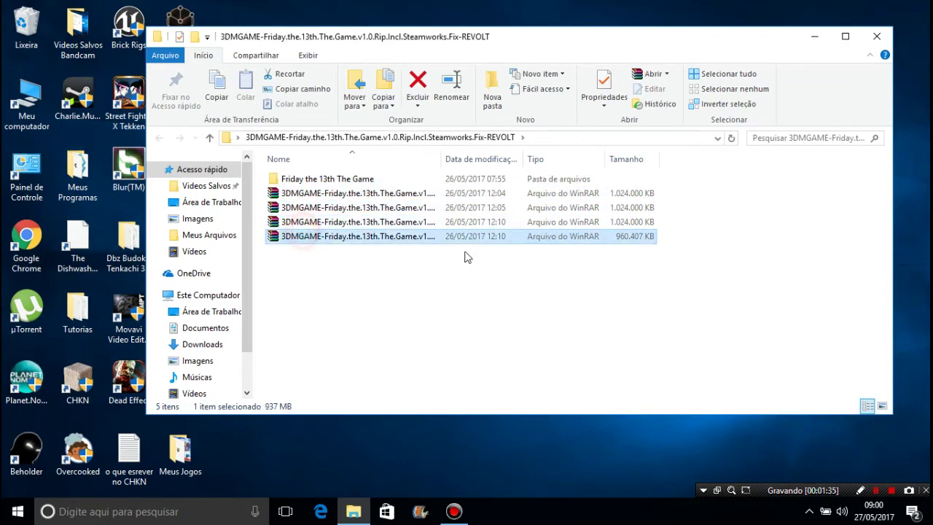
click(414, 304)
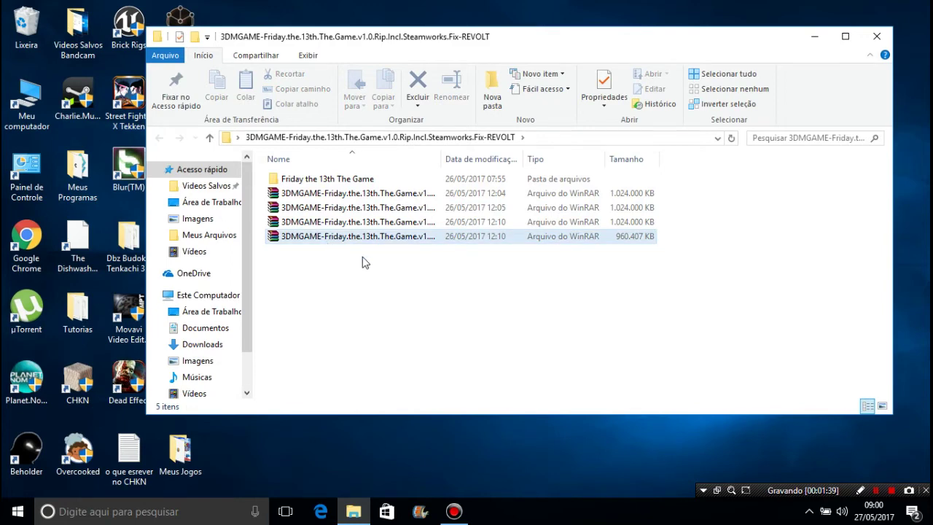
drag(450, 270, 351, 201)
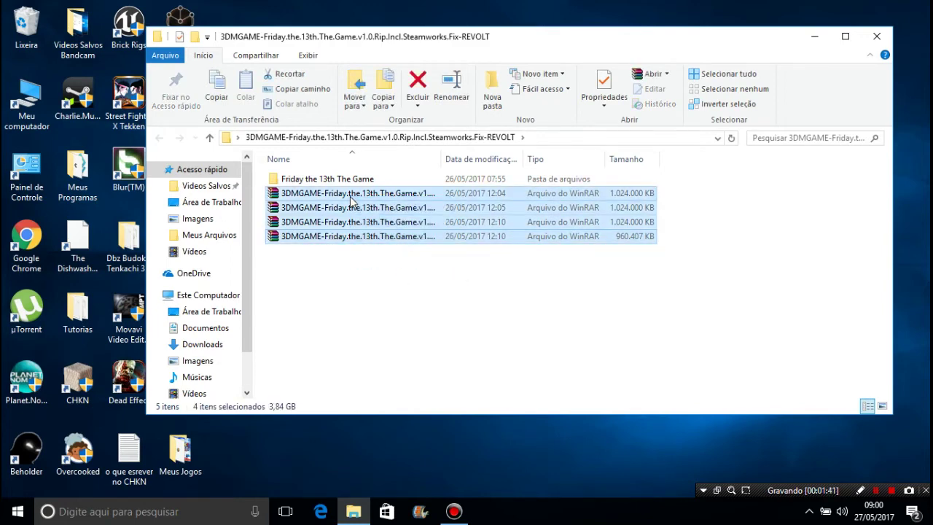
right_click(351, 200)
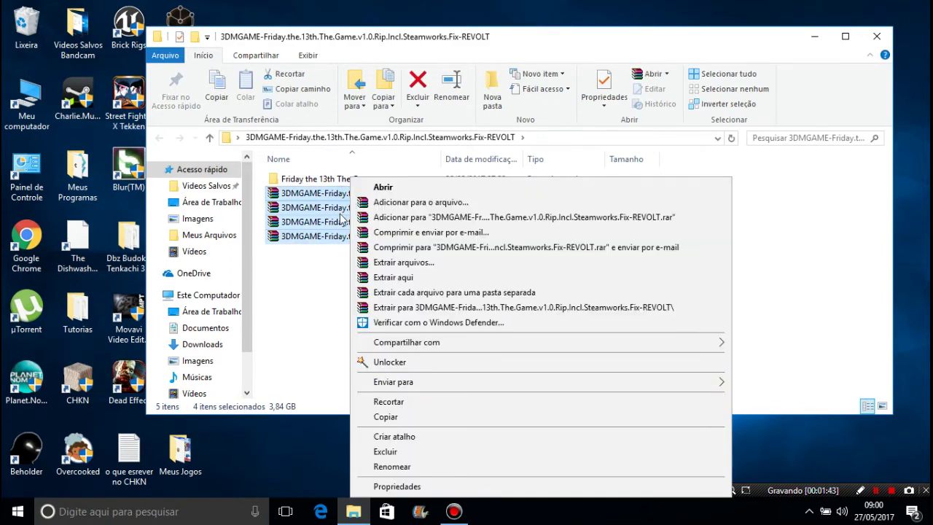
click(323, 271)
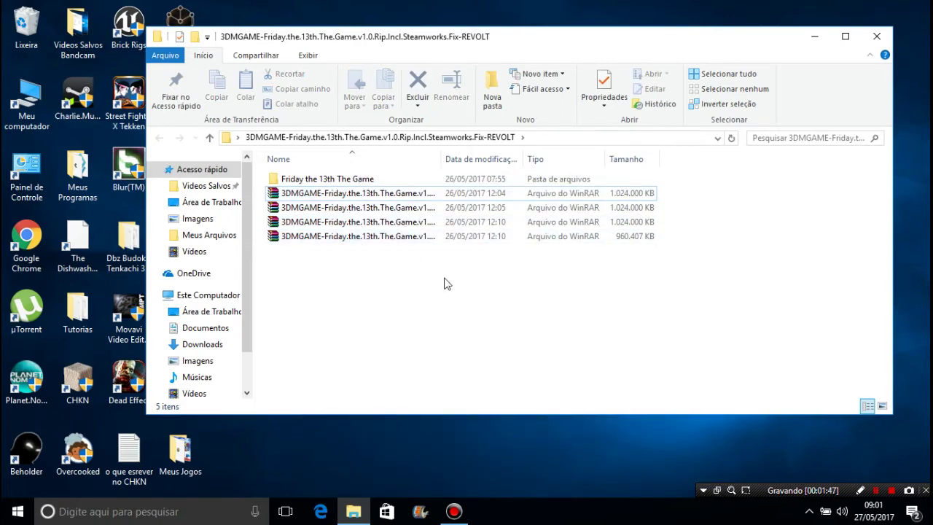
- Look at the contents of the Friday the 13th The Game folder and return to its parent folder
click(301, 183)
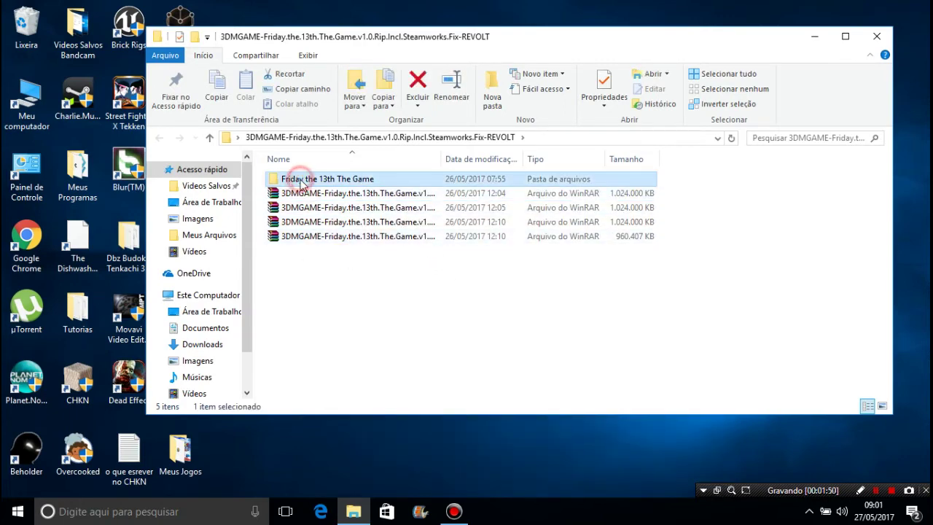
double_click(324, 184)
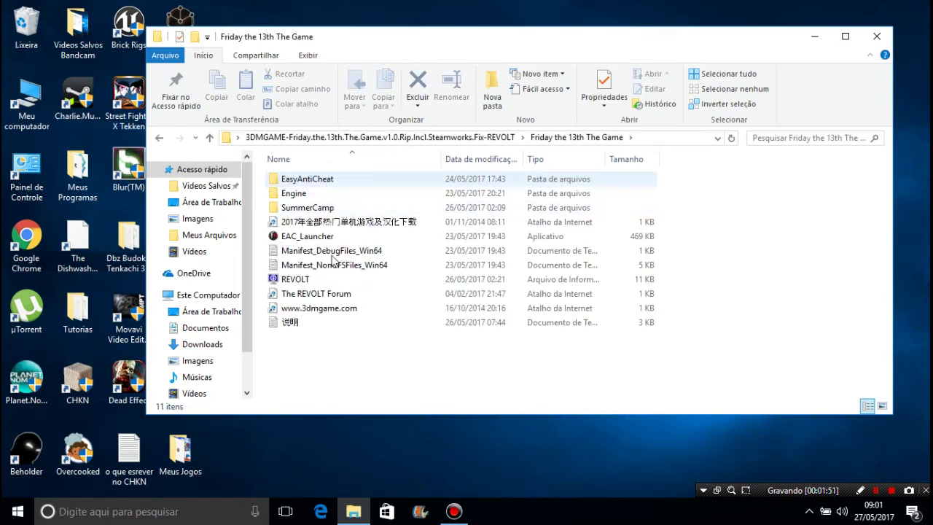
click(159, 139)
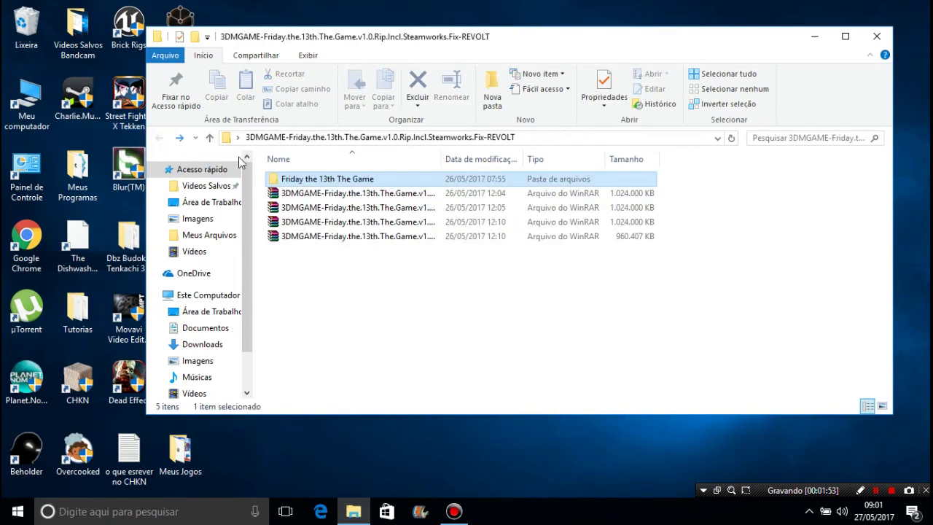
- Move the Friday the 13th The Game folder from the download folder into Program Files (x86) on drive C:
right_click(305, 186)
click(337, 400)
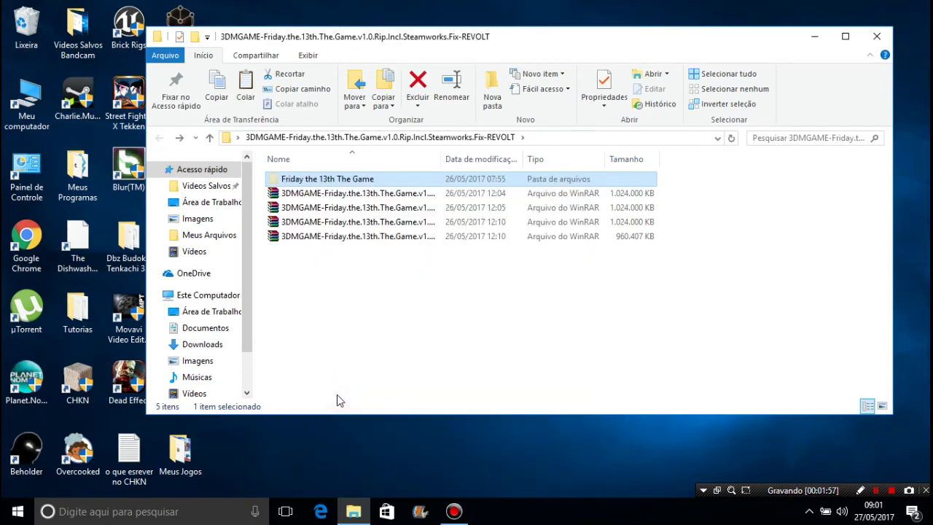
click(191, 294)
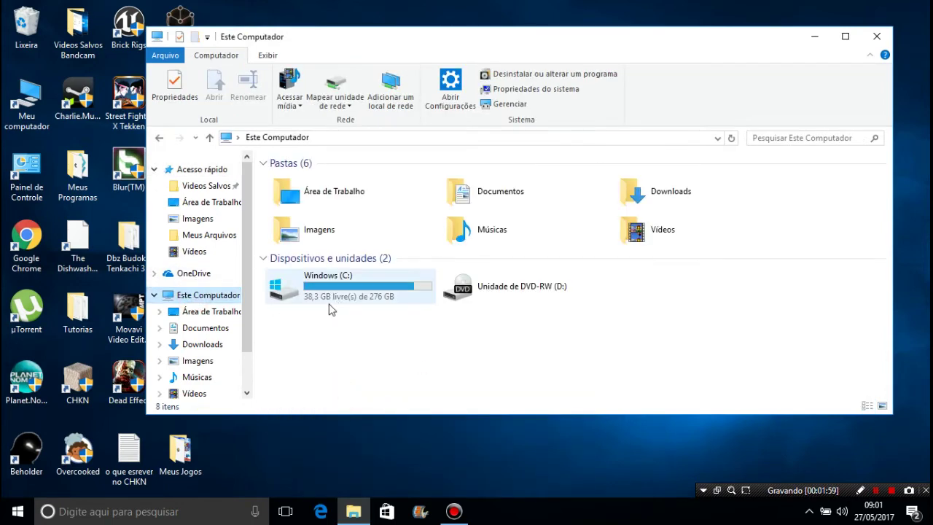
double_click(343, 283)
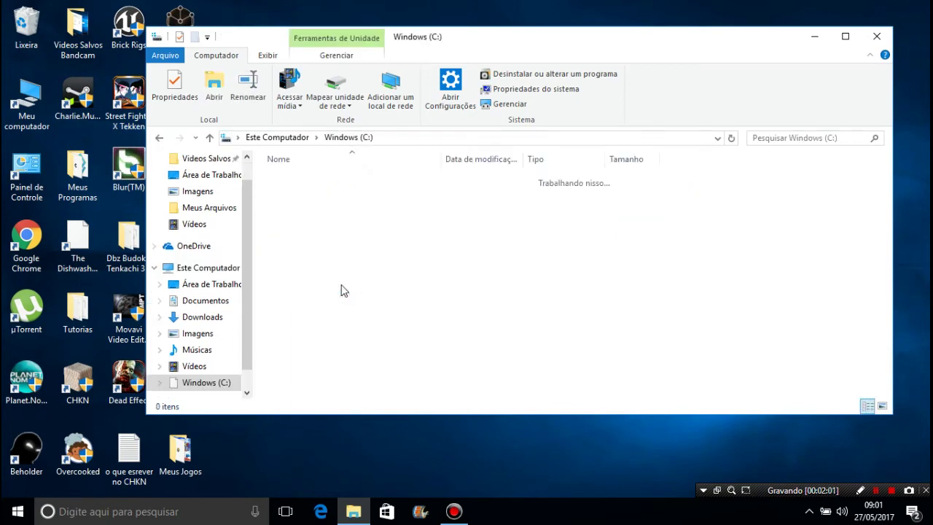
double_click(343, 237)
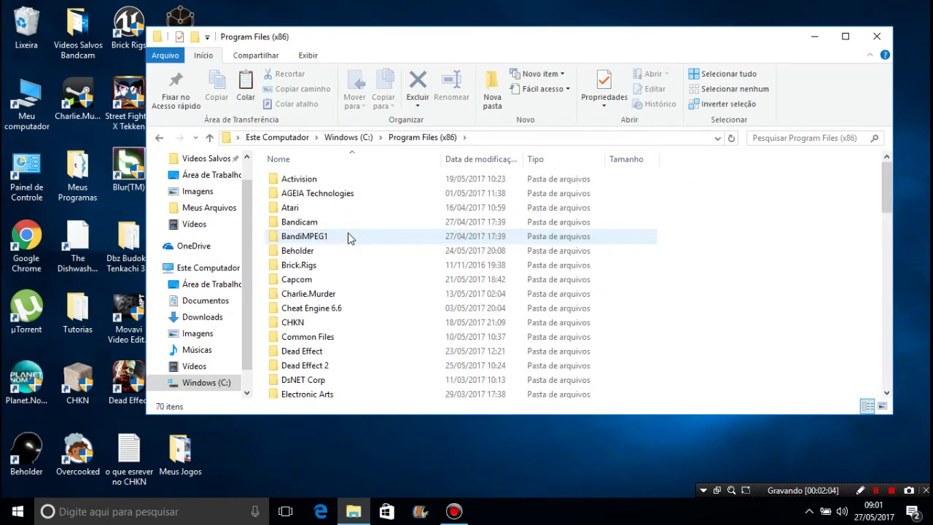
key(shift+F10)
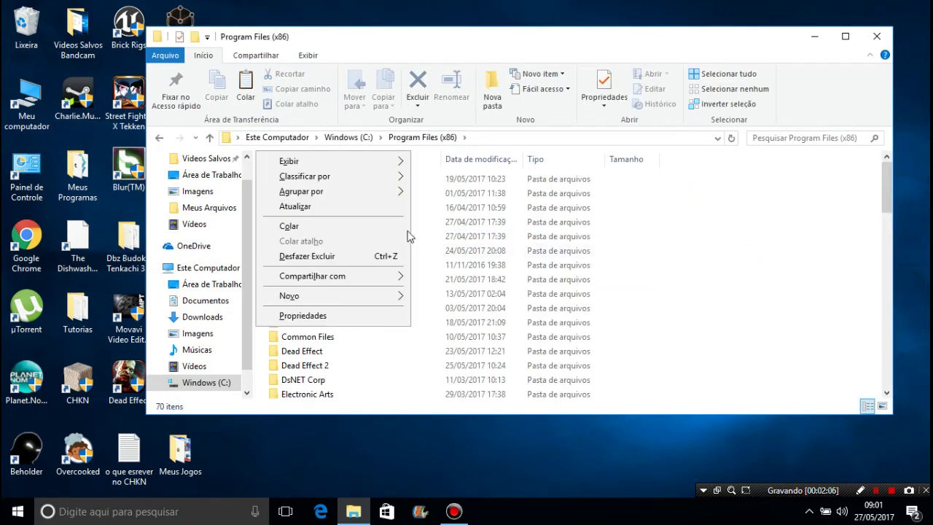
click(368, 227)
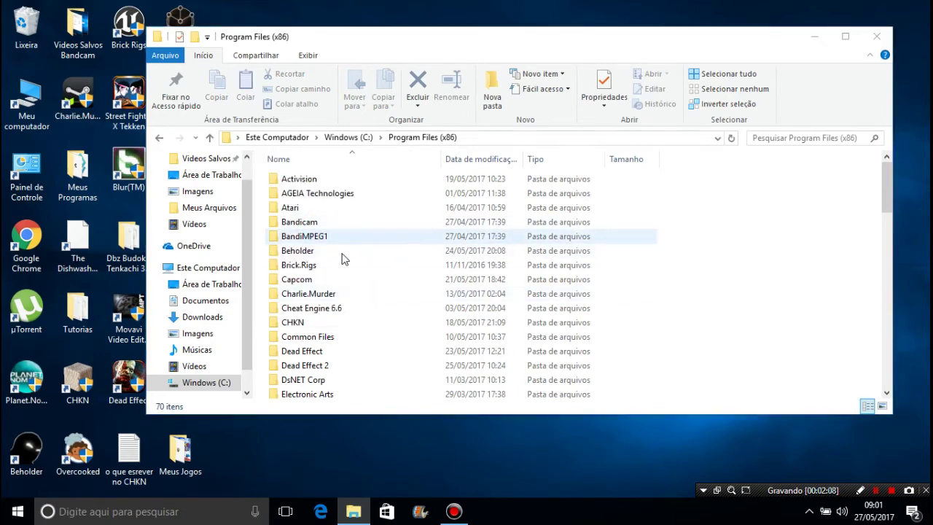
click(370, 174)
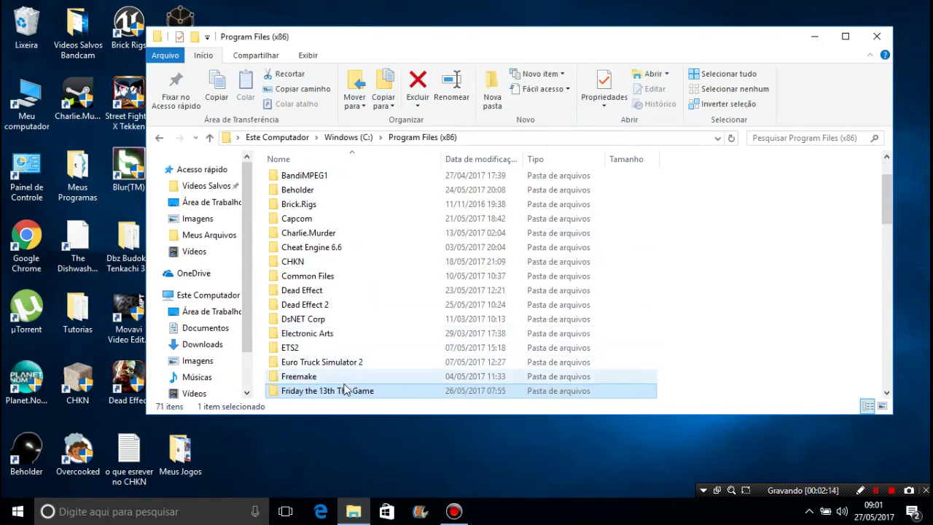
- Create a desktop shortcut to EAC_Launcher from the relocated game folder and place it beside the 3DMGAME folder on the desktop
double_click(343, 393)
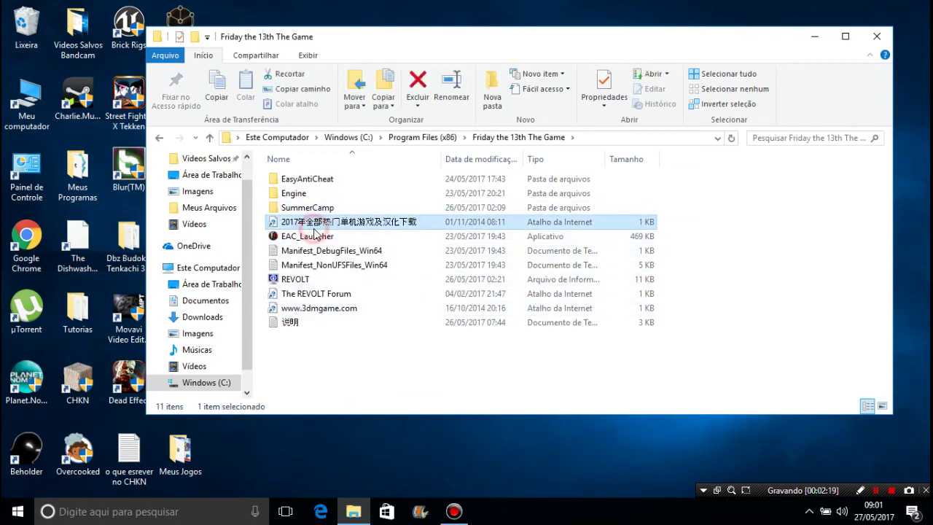
click(313, 239)
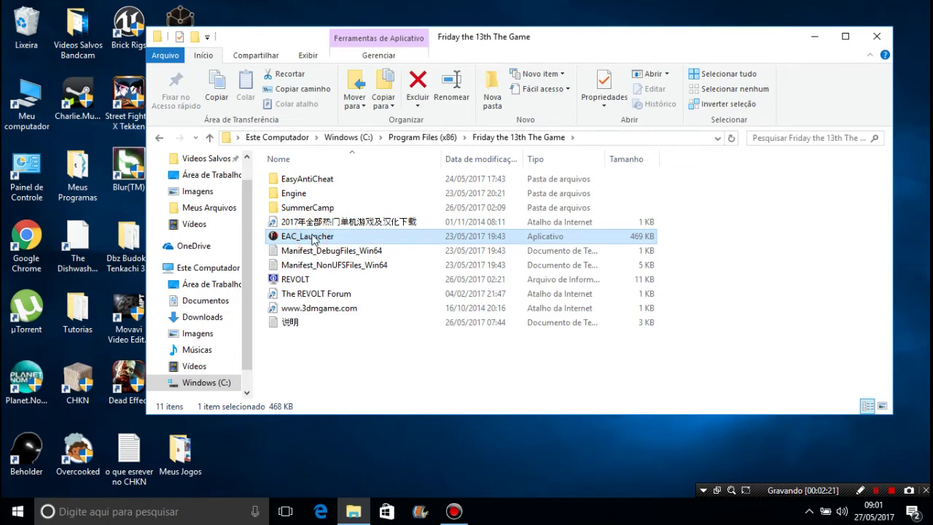
right_click(273, 242)
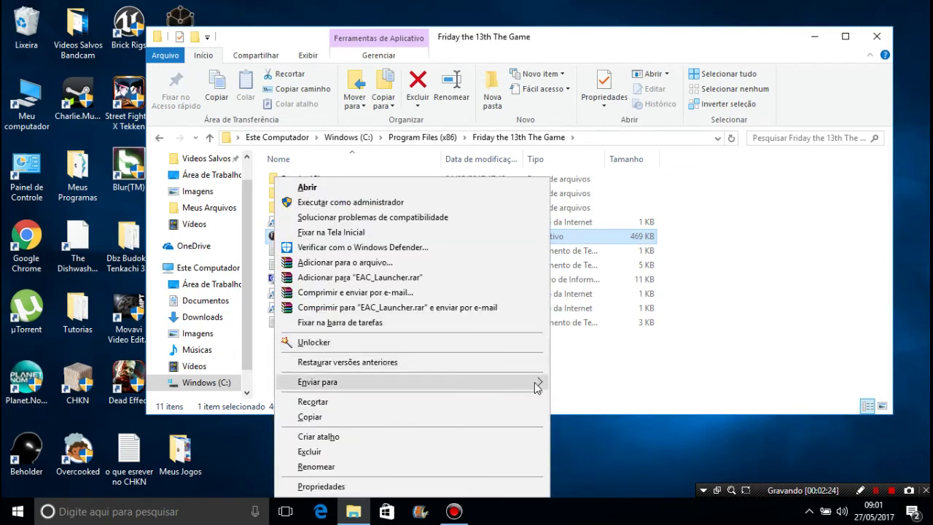
click(561, 382)
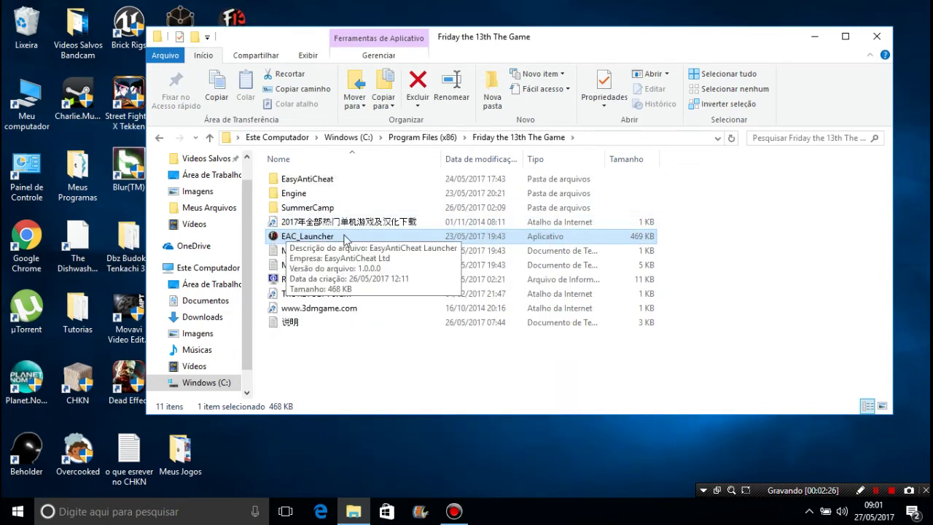
click(869, 35)
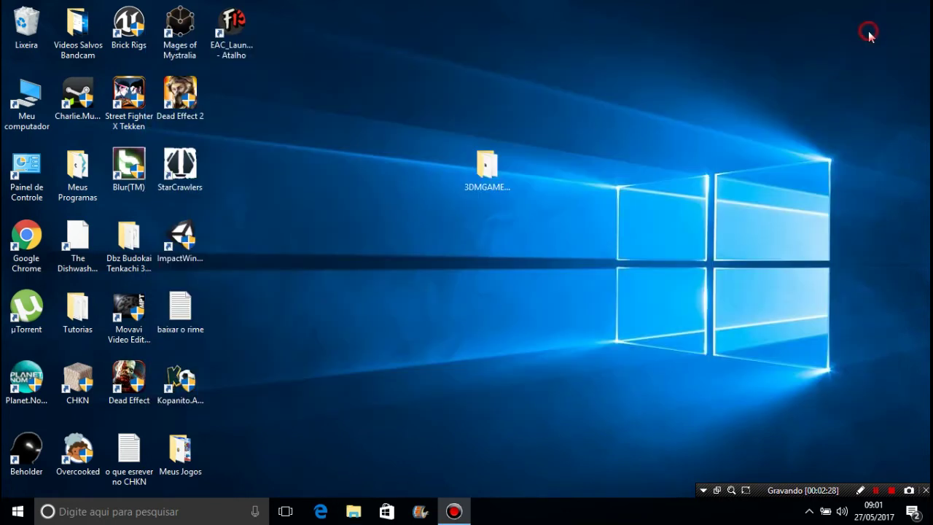
drag(234, 9, 421, 161)
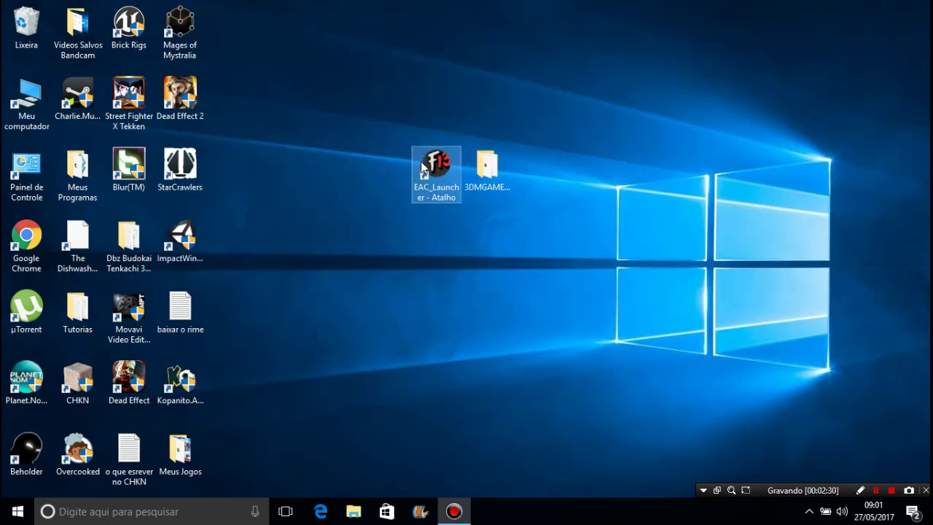
- In the EAC_Launcher shortcut's properties, replace its name with Friday the 13th The Game, copied from the target path
right_click(435, 162)
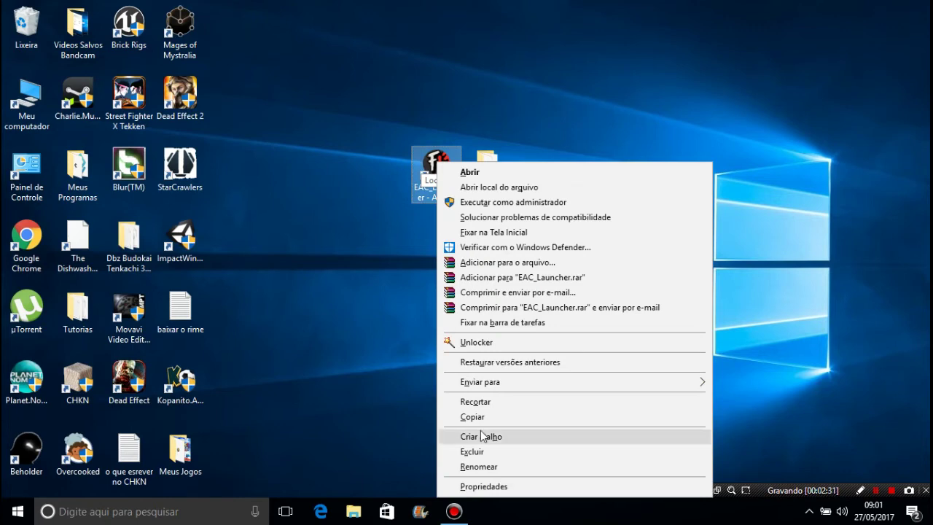
click(478, 487)
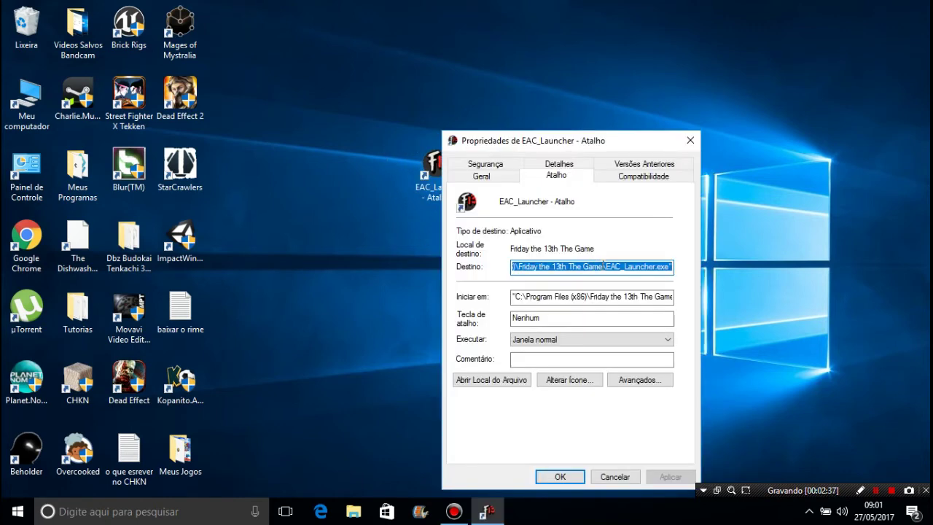
drag(603, 262, 521, 268)
right_click(521, 268)
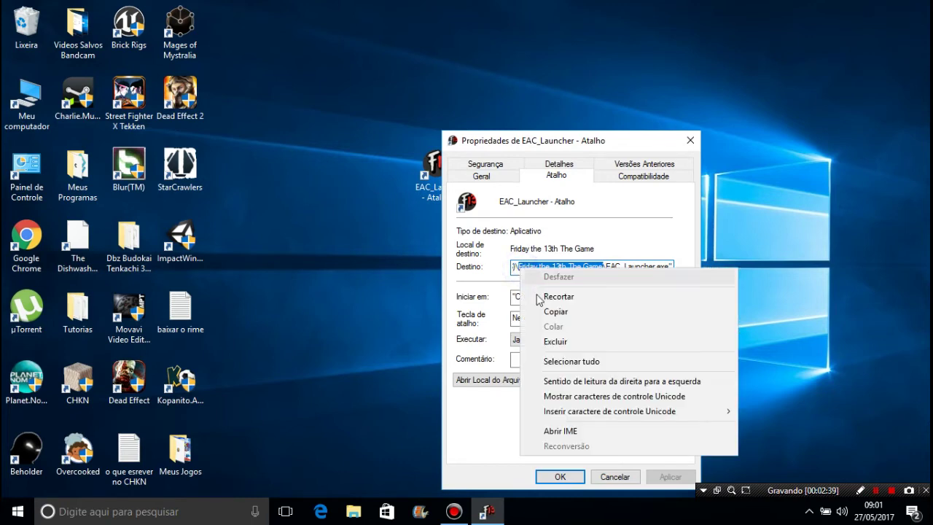
click(543, 313)
click(474, 176)
click(596, 204)
key(ctrl+a)
key(ctrl+v)
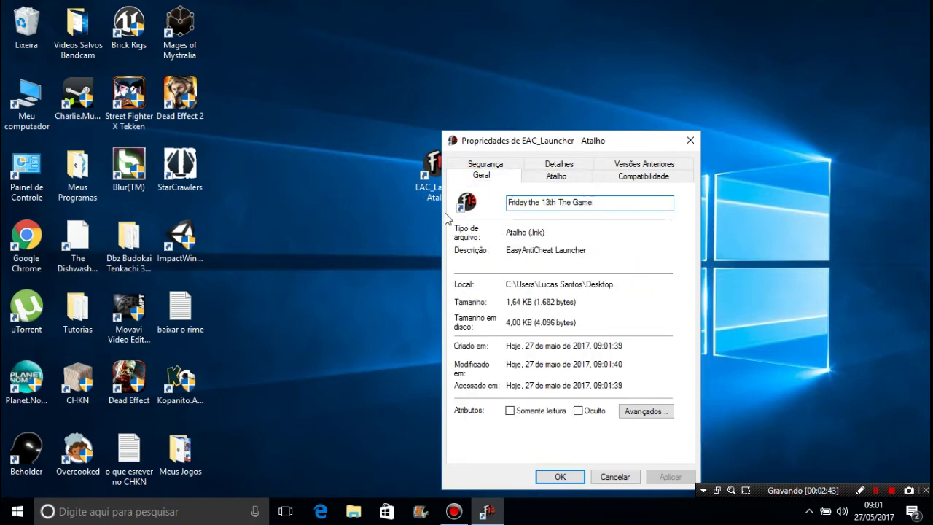
- Set the shortcut to always run as administrator and confirm its properties
click(633, 178)
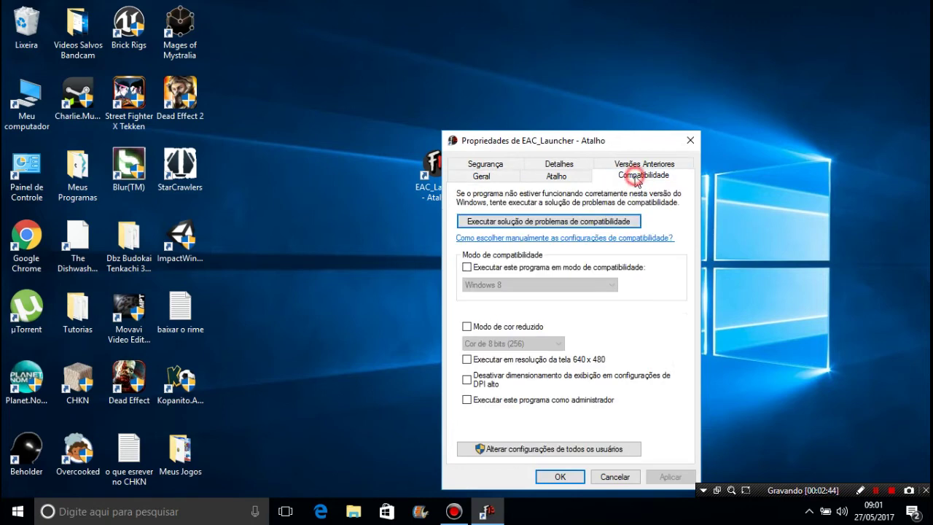
click(475, 402)
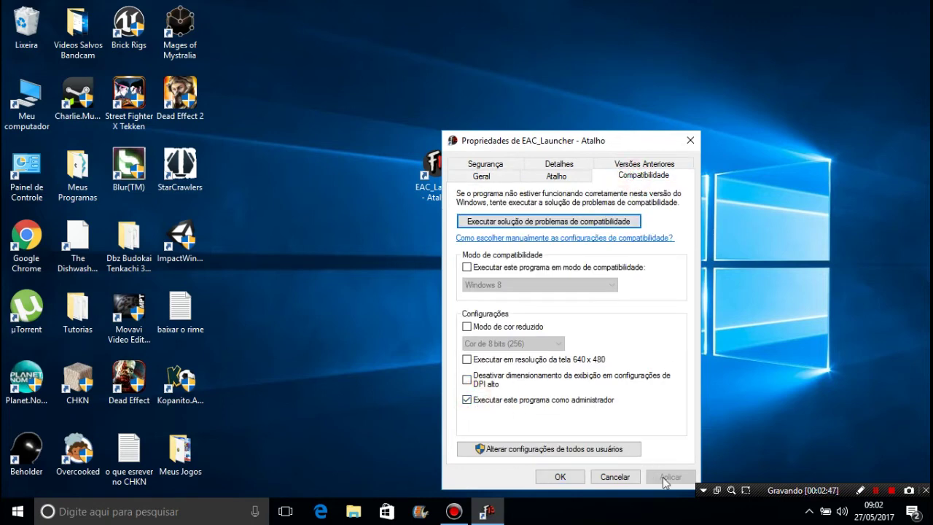
click(560, 476)
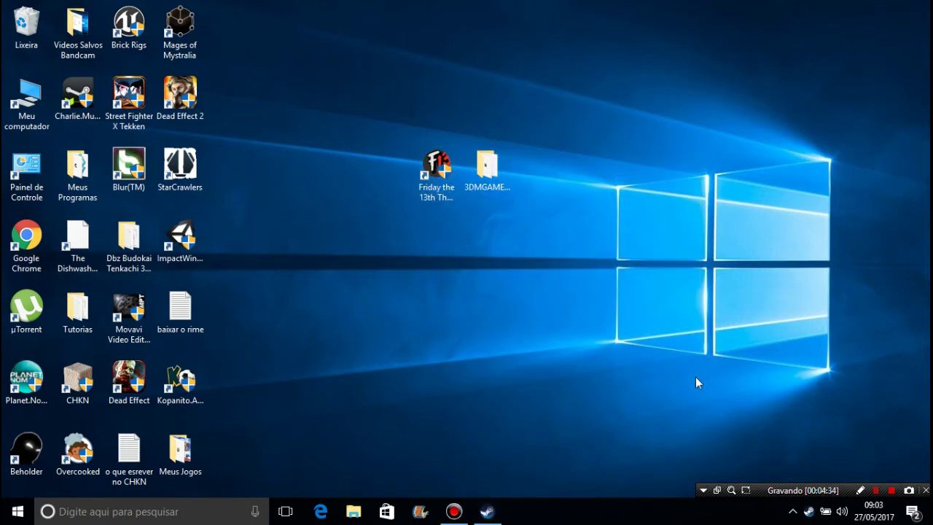
- Switch to the open Steam window to check it, and minimize it back to the desktop
drag(695, 377, 418, 102)
click(487, 511)
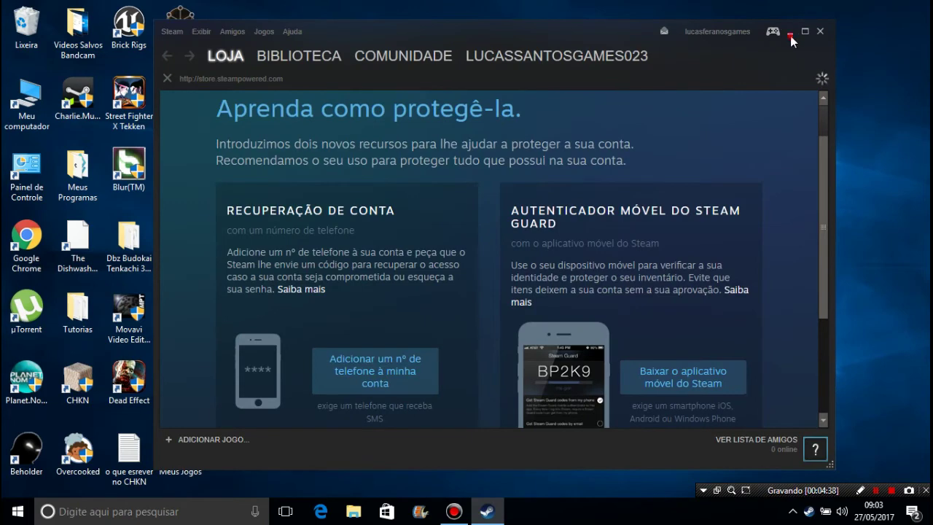
click(790, 33)
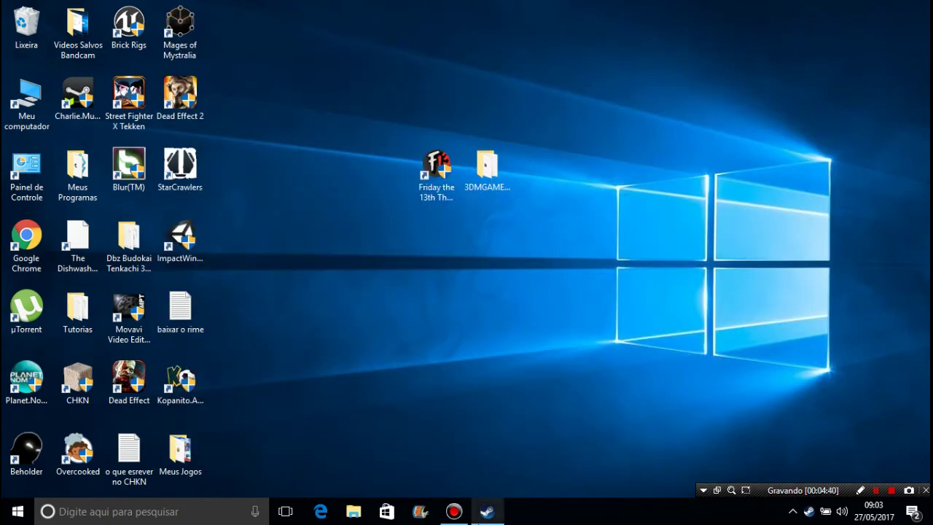
click(487, 511)
click(790, 33)
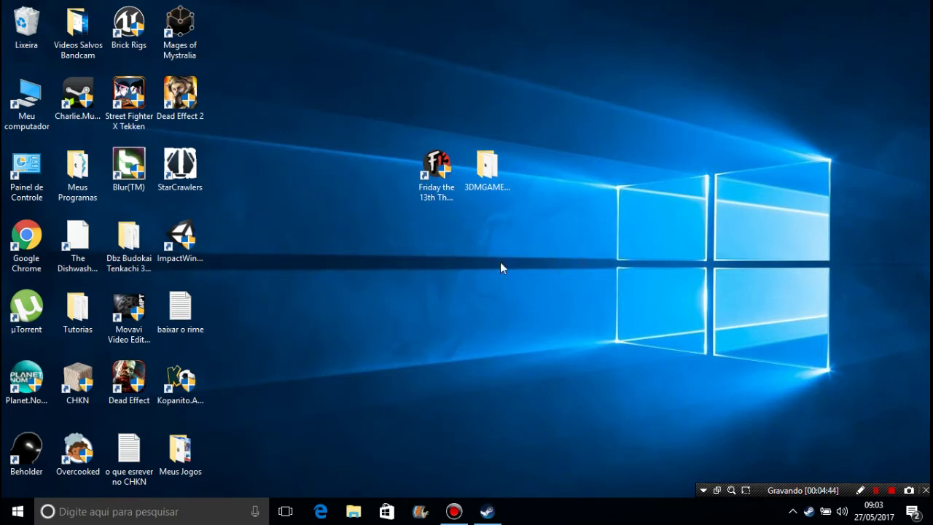
click(431, 200)
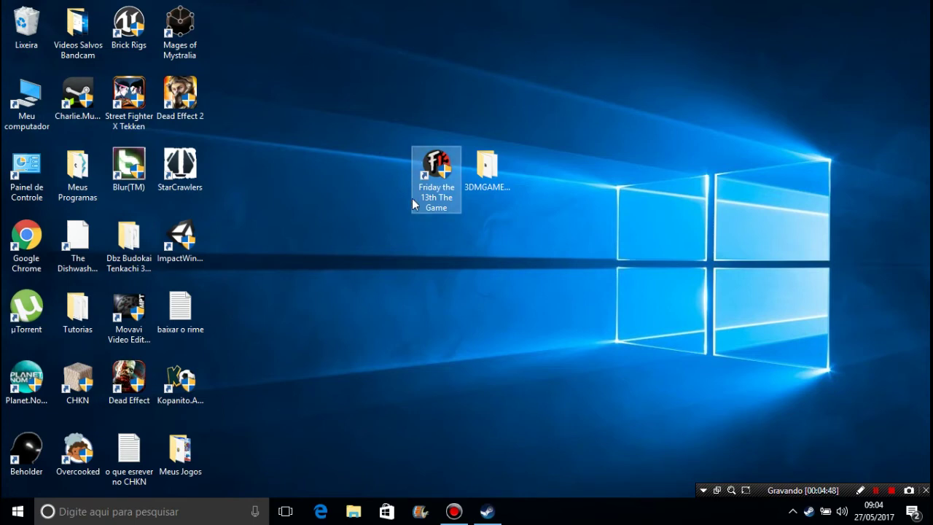
drag(600, 293, 365, 28)
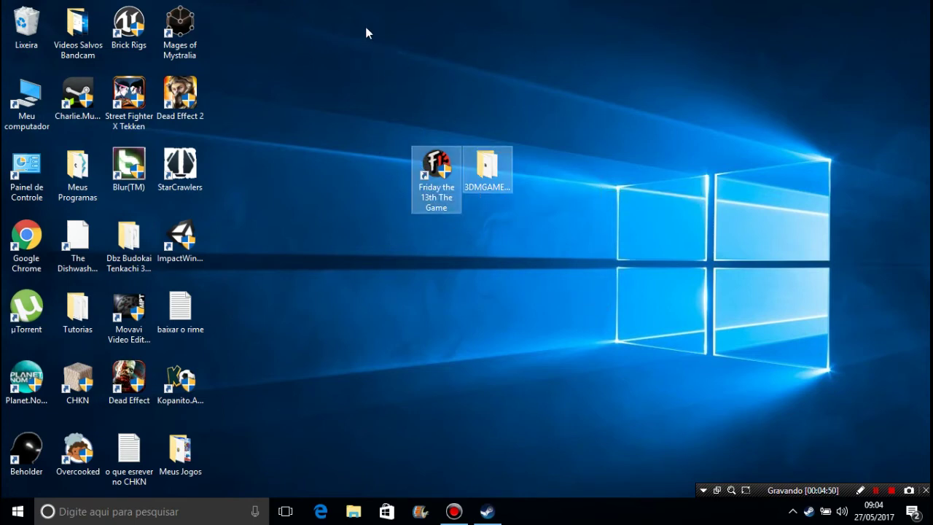
click(562, 375)
drag(572, 293, 374, 110)
click(364, 21)
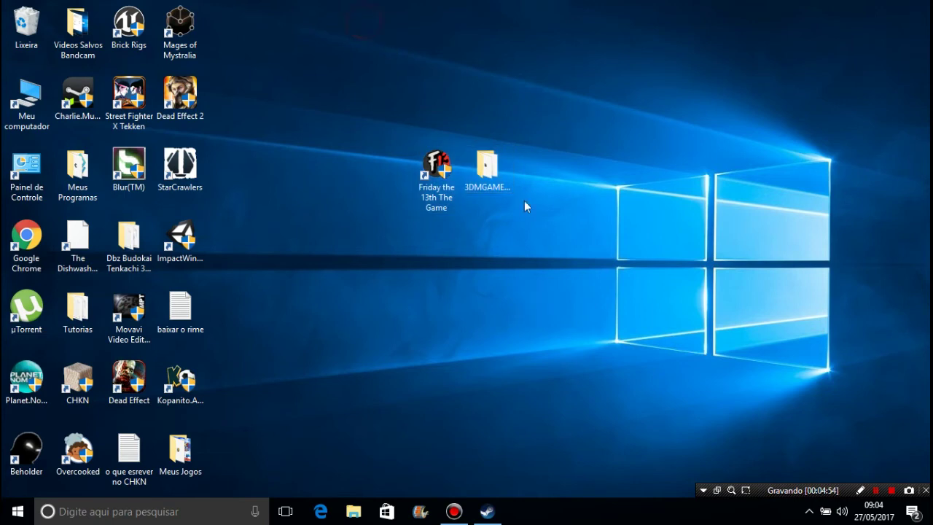
click(362, 169)
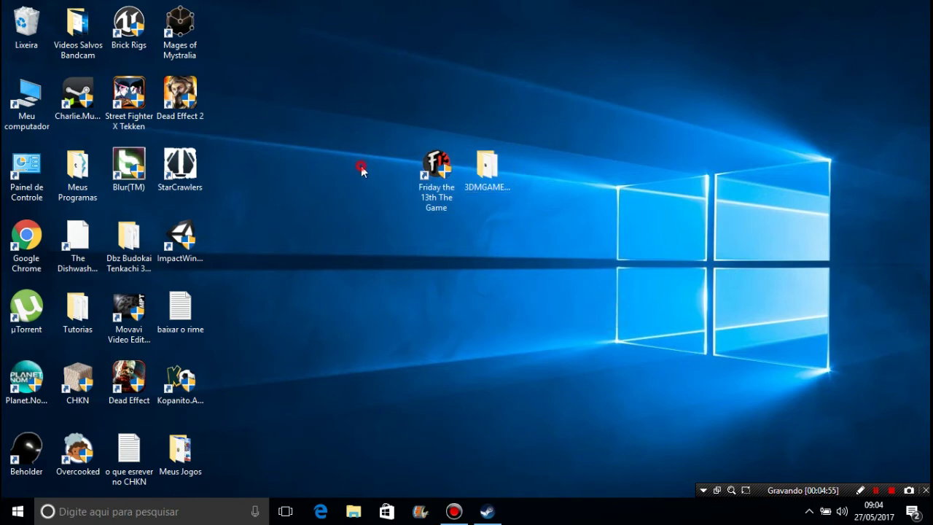
click(477, 261)
- Move the Friday the 13th The Game shortcut one row down on the desktop, below the level of the 3DMGAME folder
click(439, 167)
drag(439, 166, 441, 261)
drag(550, 304, 498, 276)
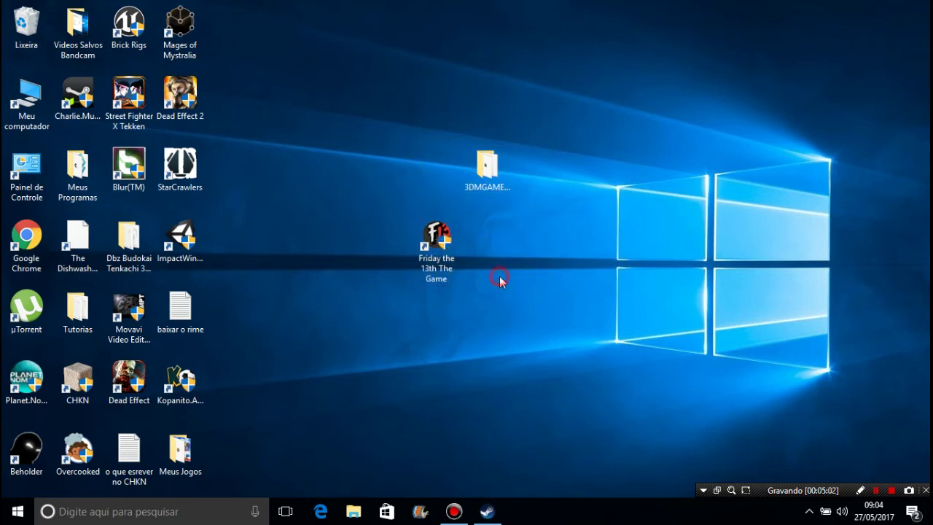
drag(506, 320, 582, 304)
drag(444, 333, 440, 228)
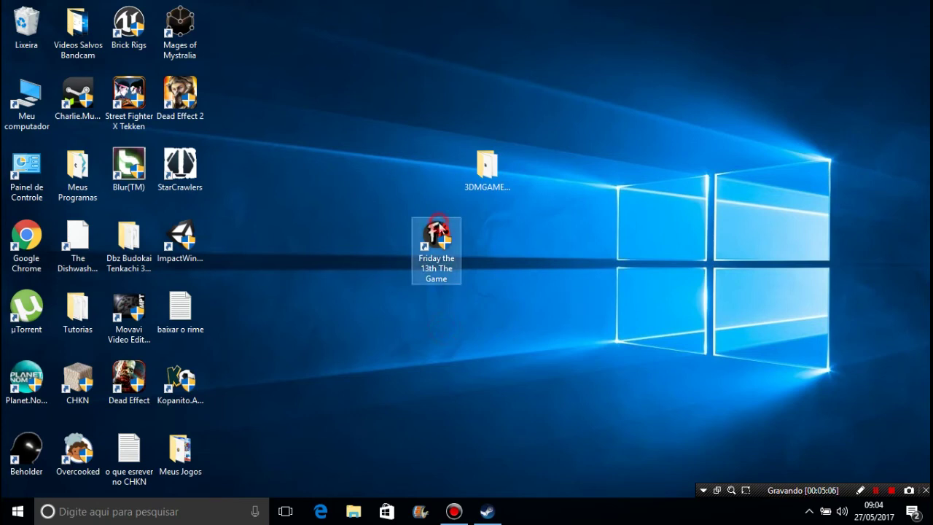
click(409, 354)
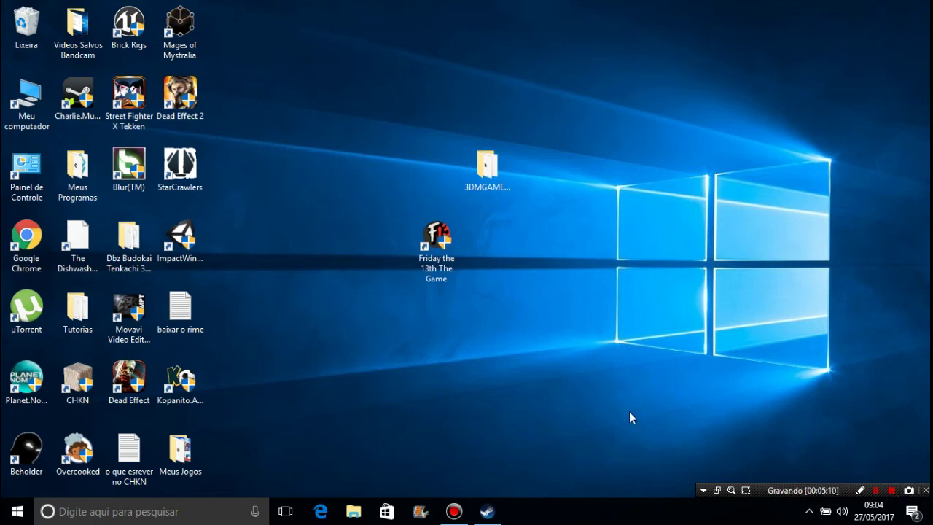
- Bring up the Steam store window once more for a look and minimize it again
click(487, 511)
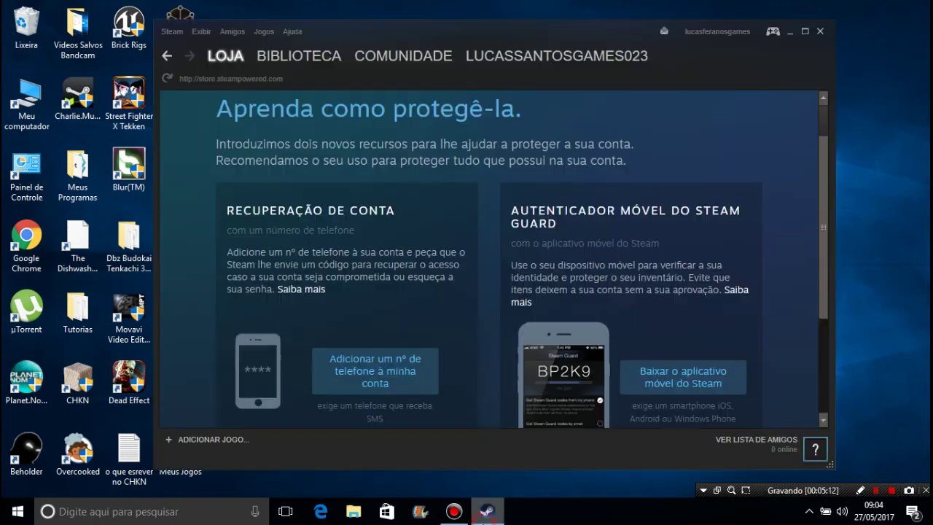
click(790, 32)
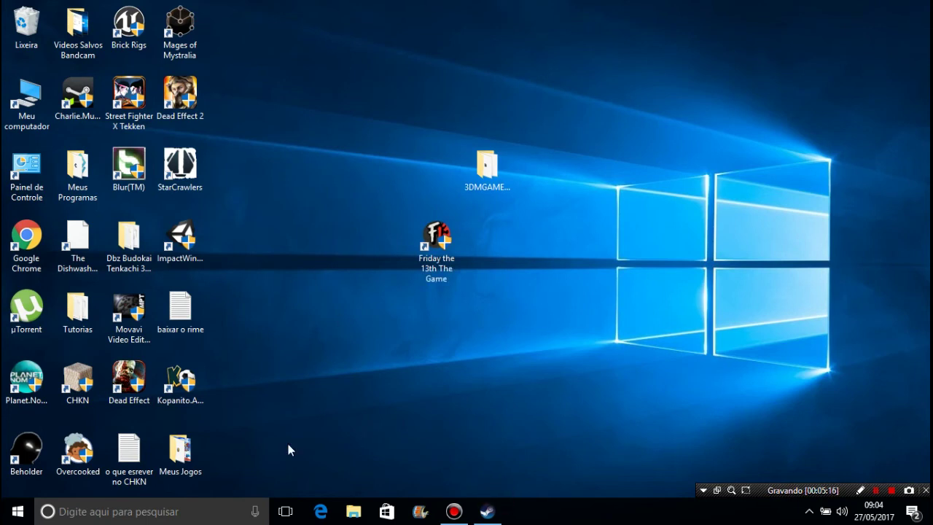
click(487, 511)
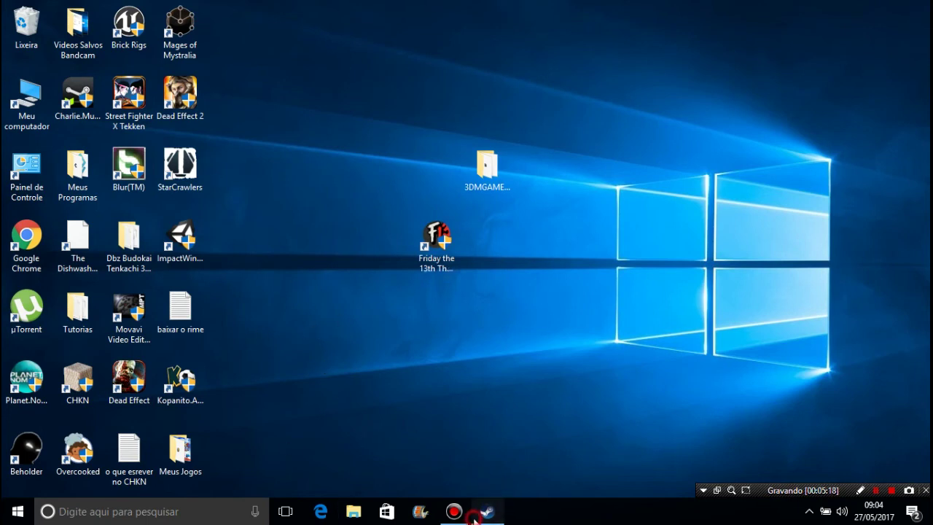
click(790, 32)
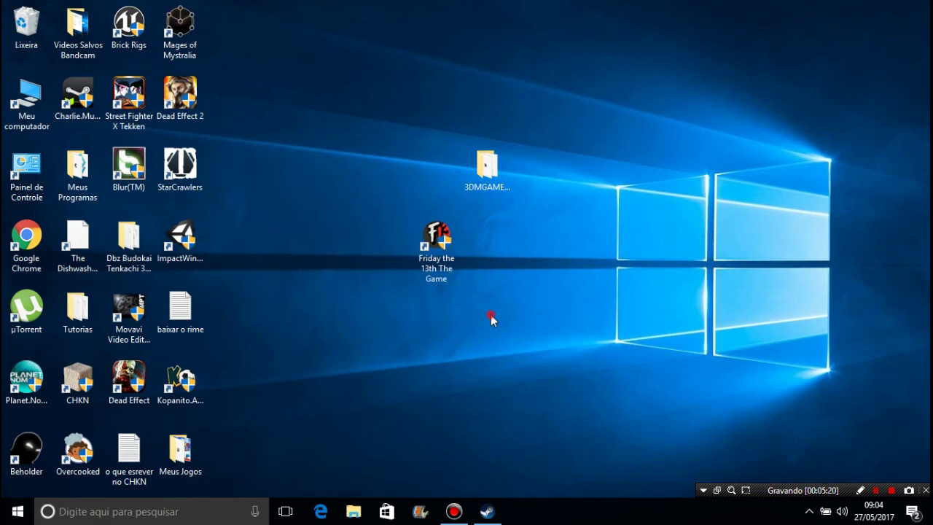
click(435, 245)
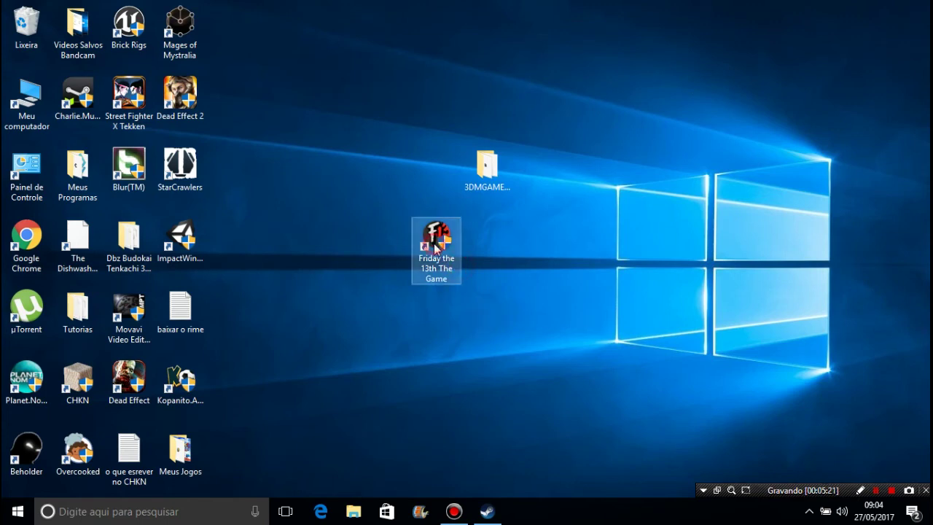
click(512, 390)
drag(531, 333, 354, 28)
click(592, 362)
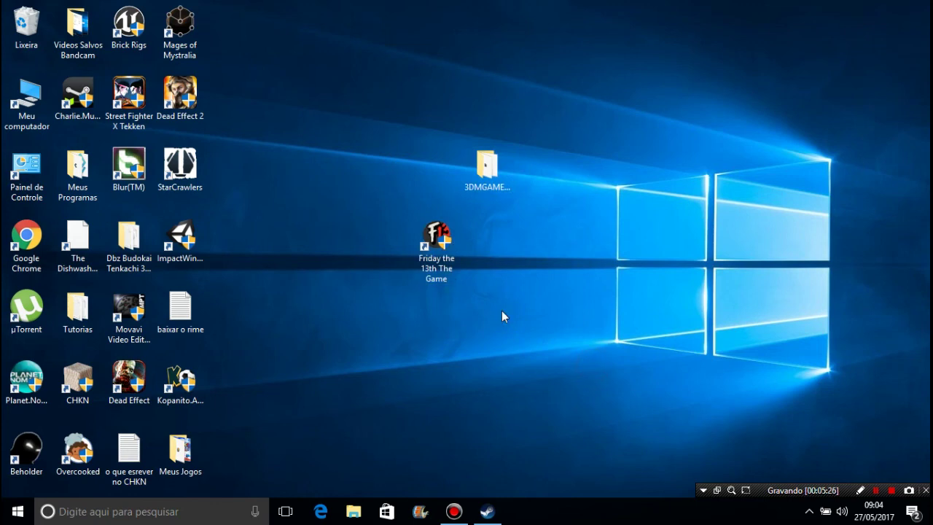